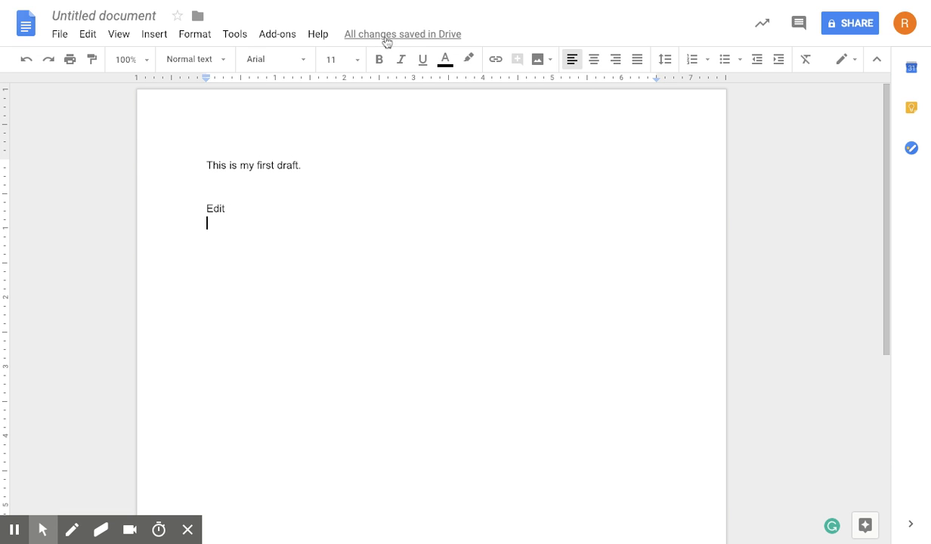
- Open the document's version history and view the January 10, 2:35 PM version, followed by the current version
{"action": "mouse_move", "coordinate": [387, 38]}
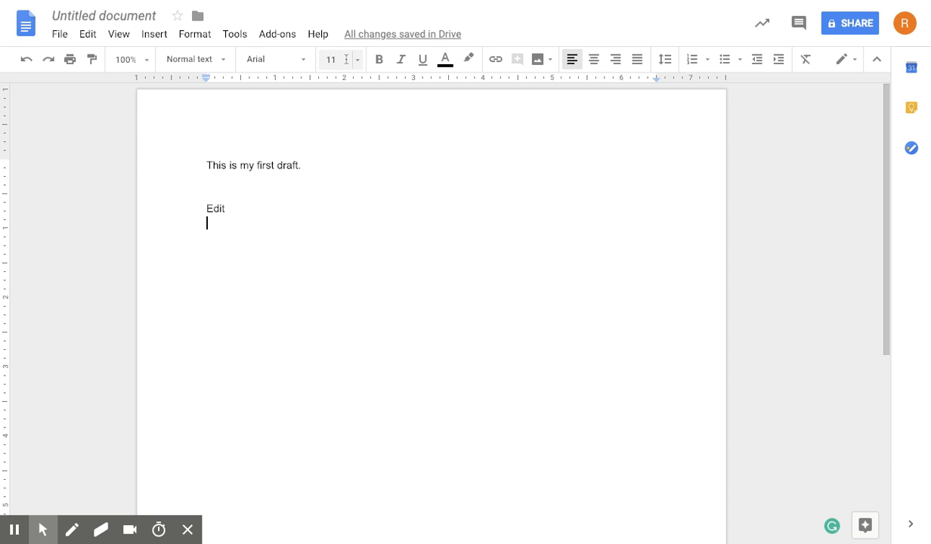
{"action": "left_click", "coordinate": [413, 35]}
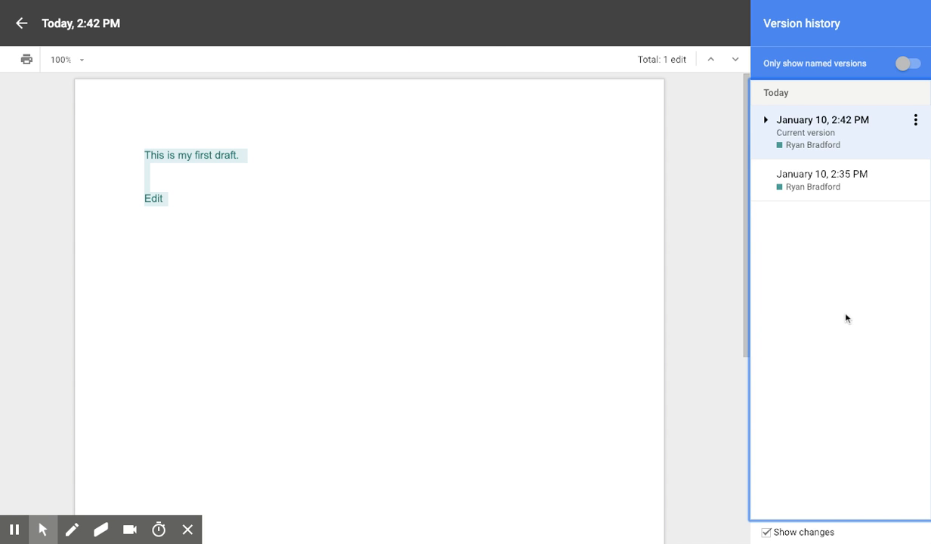
{"action": "left_click", "coordinate": [813, 187]}
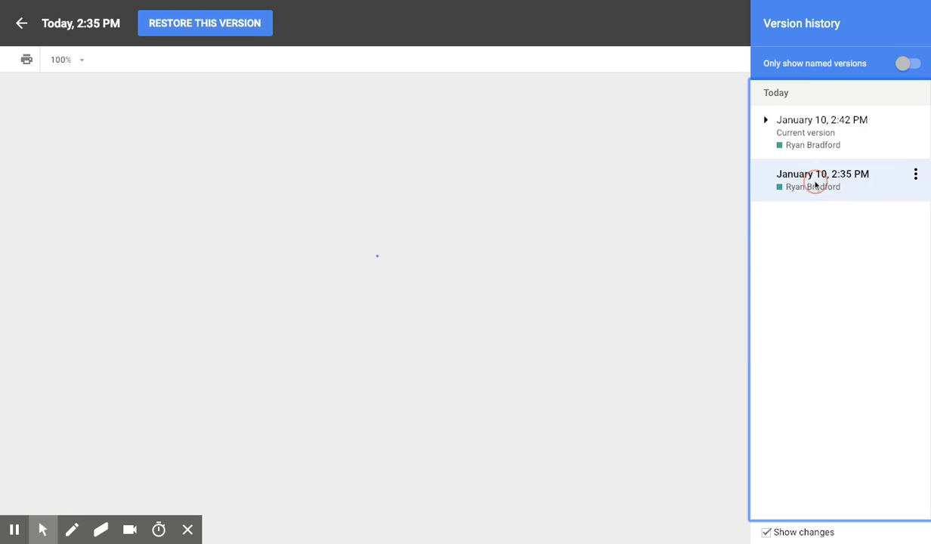
{"action": "left_click", "coordinate": [819, 125]}
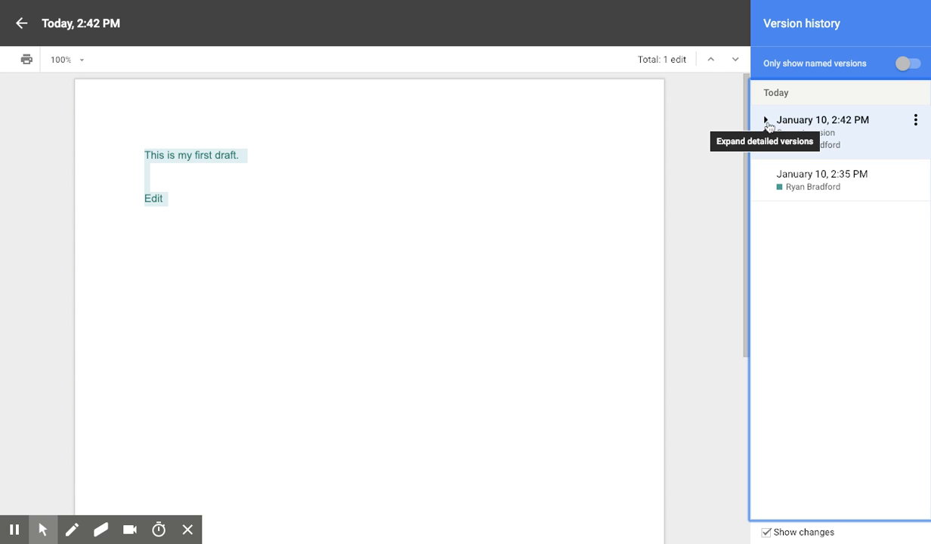
- Expand the current version's detailed versions, view the 2:37 PM and 2:36 PM edits, and collapse the group again
{"action": "left_click", "coordinate": [767, 122]}
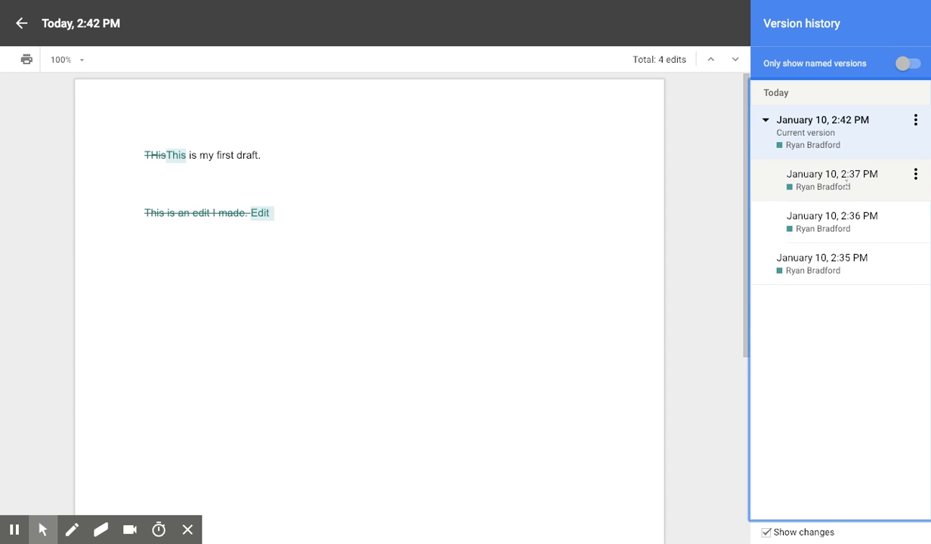
{"action": "left_click", "coordinate": [847, 181]}
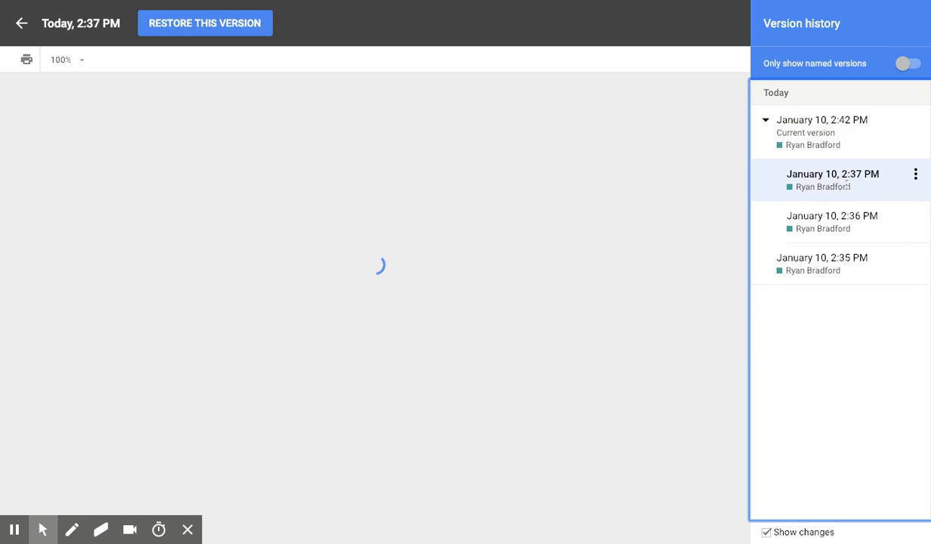
{"action": "left_click", "coordinate": [848, 221]}
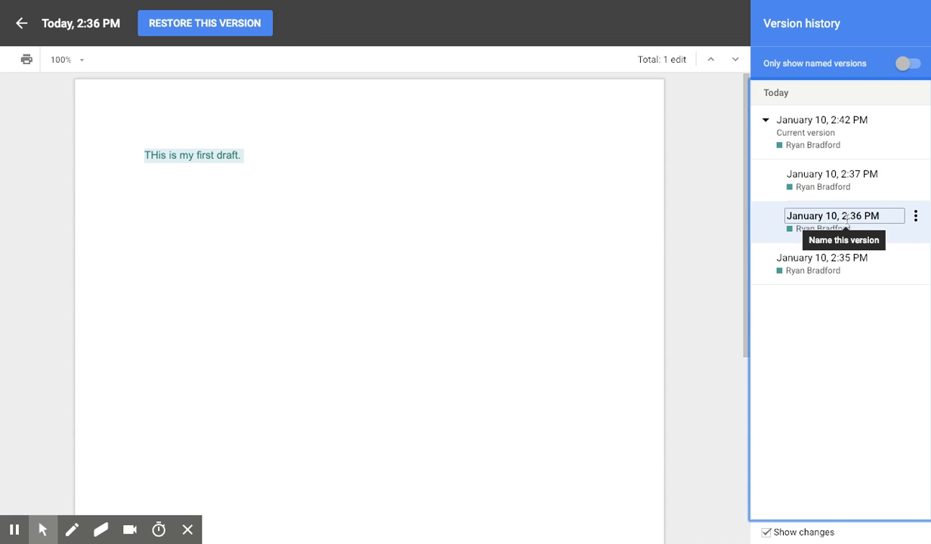
{"action": "left_click", "coordinate": [833, 182]}
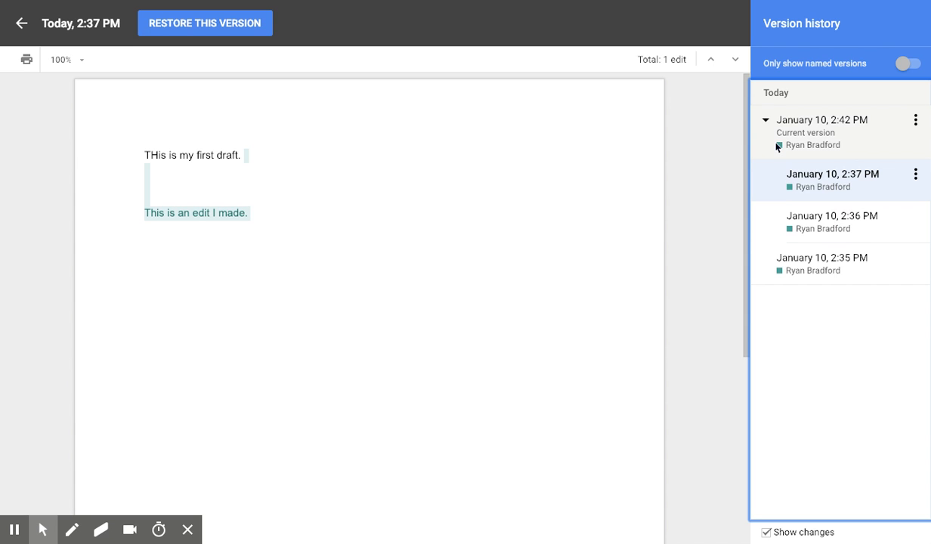
{"action": "left_click", "coordinate": [766, 120]}
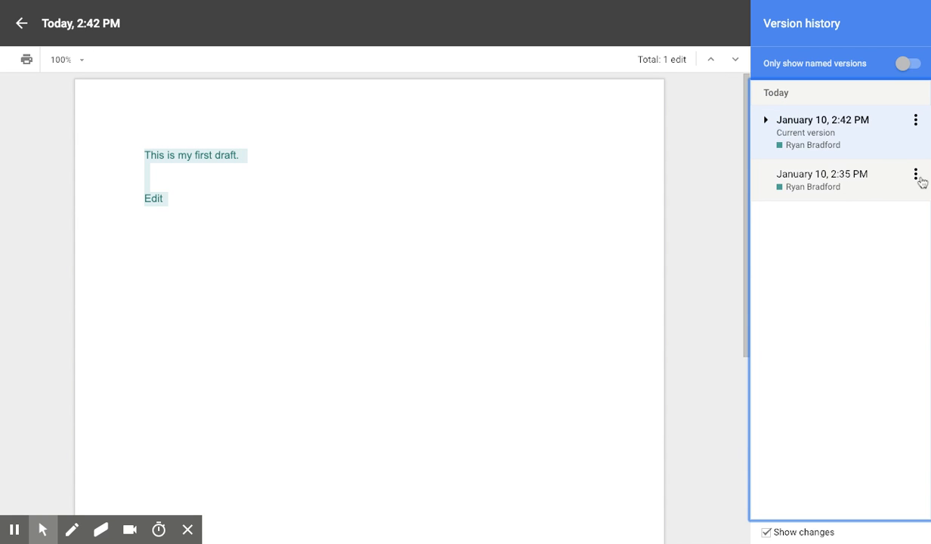
- Name the January 10, 2:35 PM version "First Draft"
{"action": "left_click", "coordinate": [916, 175]}
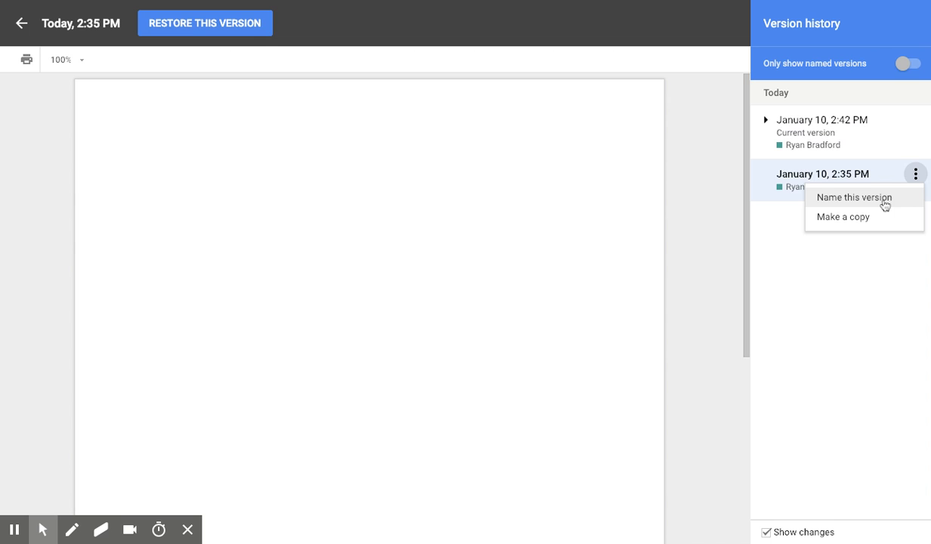
{"action": "left_click", "coordinate": [854, 198]}
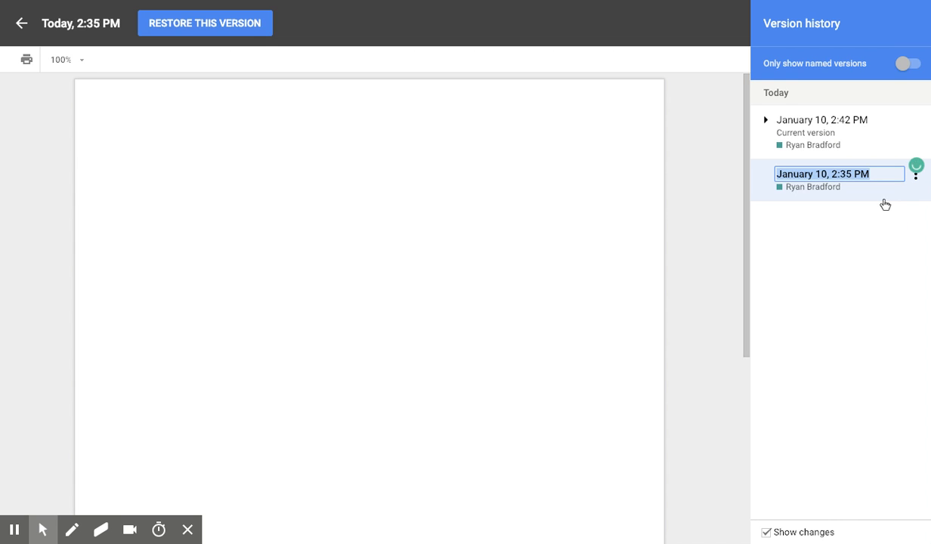
{"action": "type", "text": "First D"}
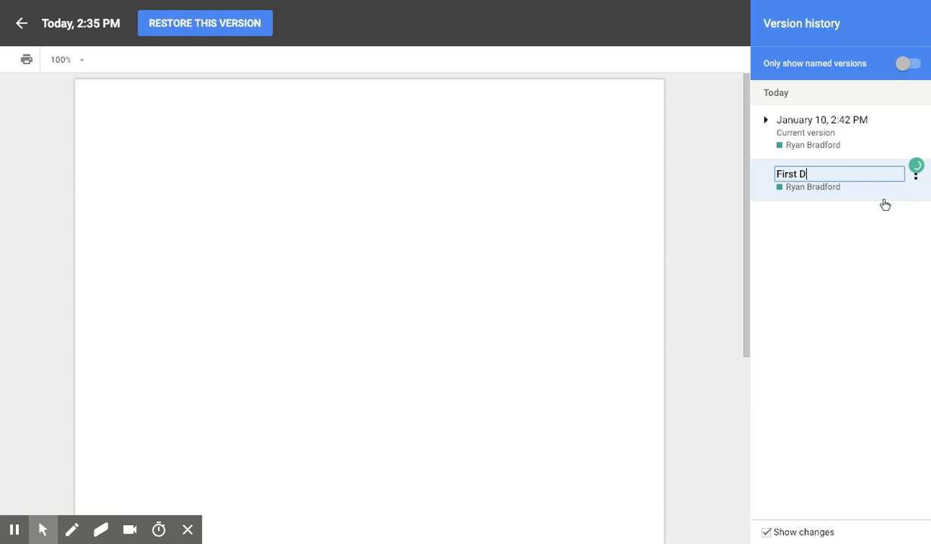
{"action": "type", "text": "raft"}
{"action": "key", "text": "Return"}
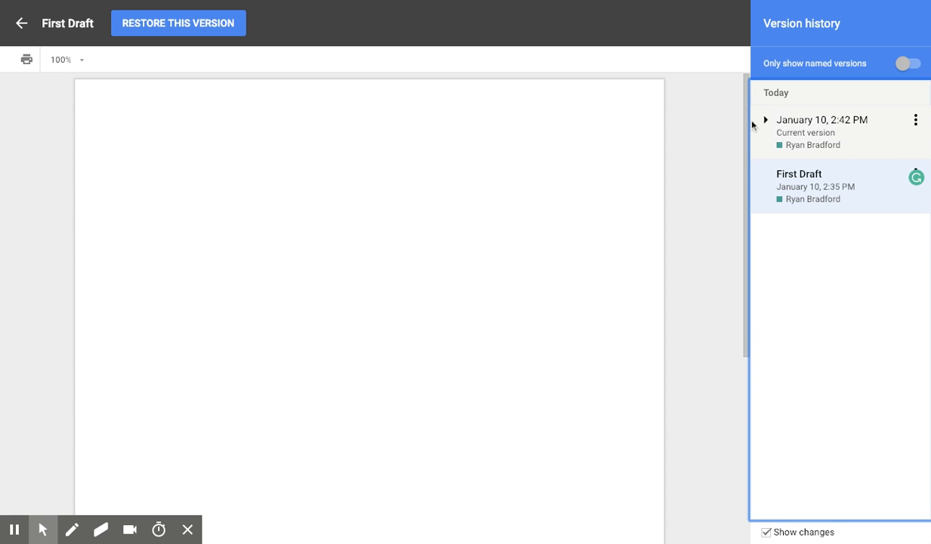
- Expand the current version's detailed versions and name the January 10, 2:36 PM one "Teacher Feedback"
{"action": "left_click", "coordinate": [765, 121]}
{"action": "left_click", "coordinate": [844, 224]}
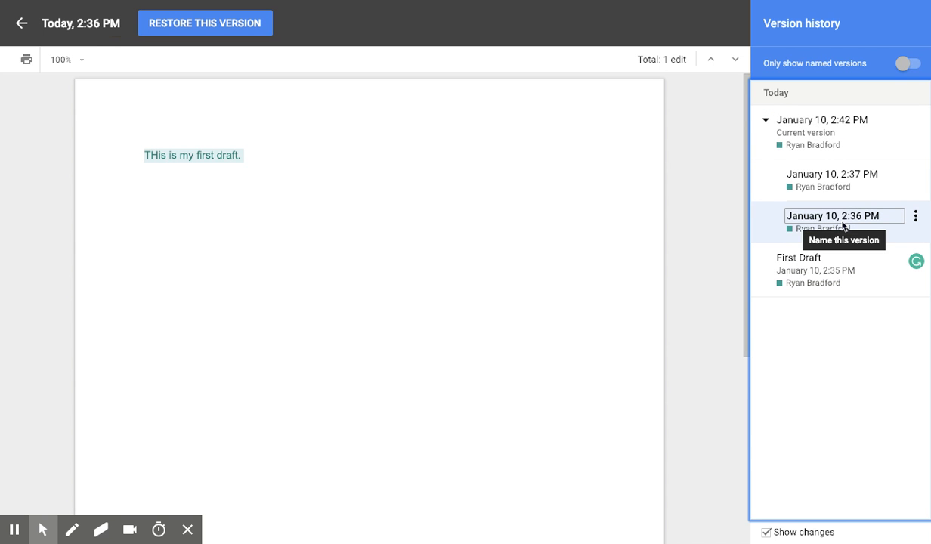
{"action": "left_click", "coordinate": [916, 217]}
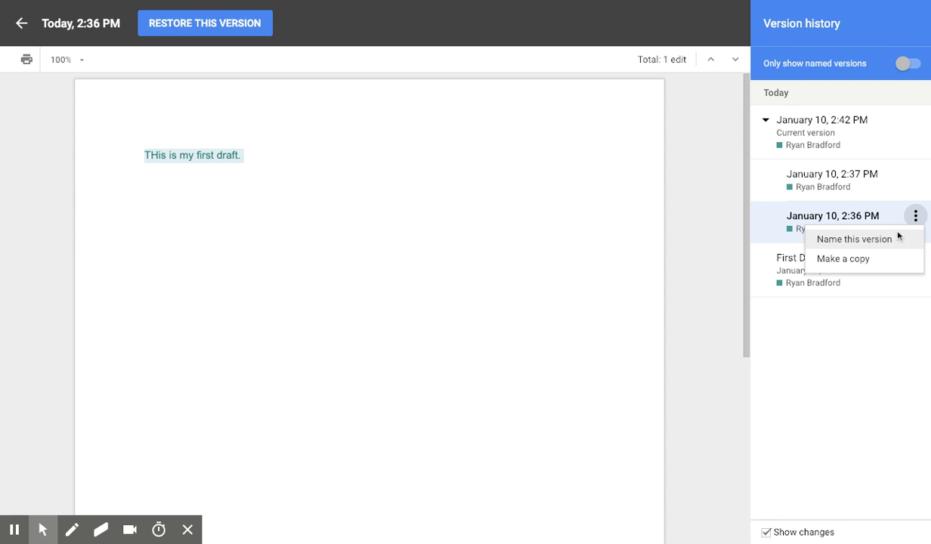
{"action": "left_click", "coordinate": [853, 240]}
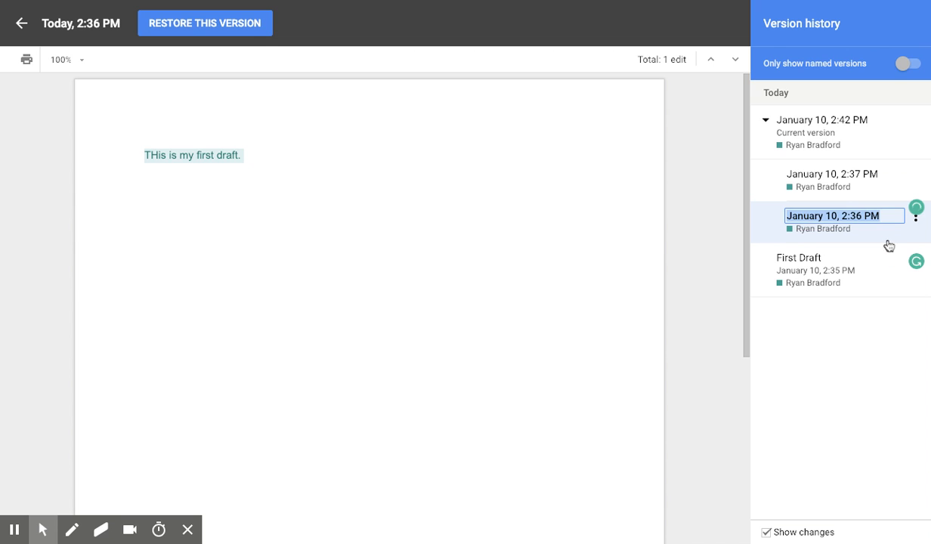
{"action": "type", "text": "Teac"}
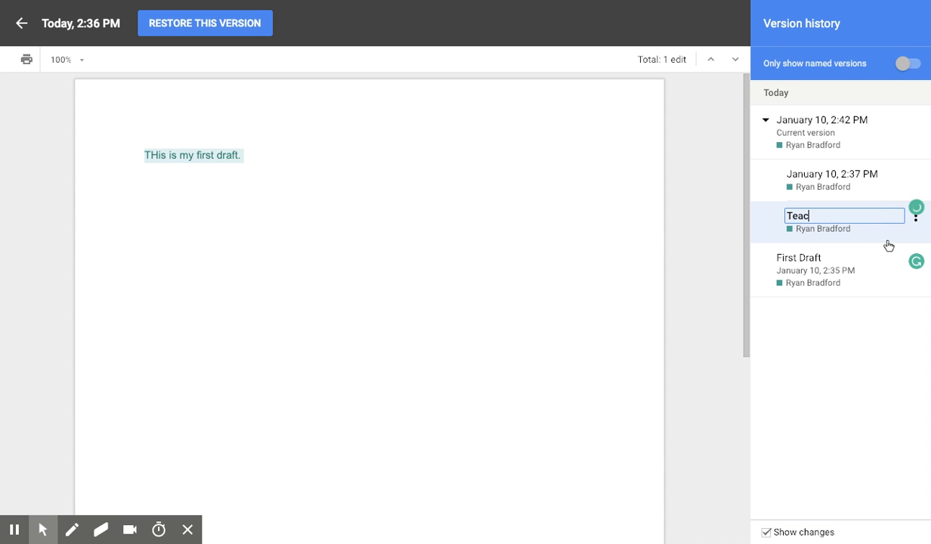
{"action": "type", "text": "her Feedback"}
{"action": "key", "text": "Return"}
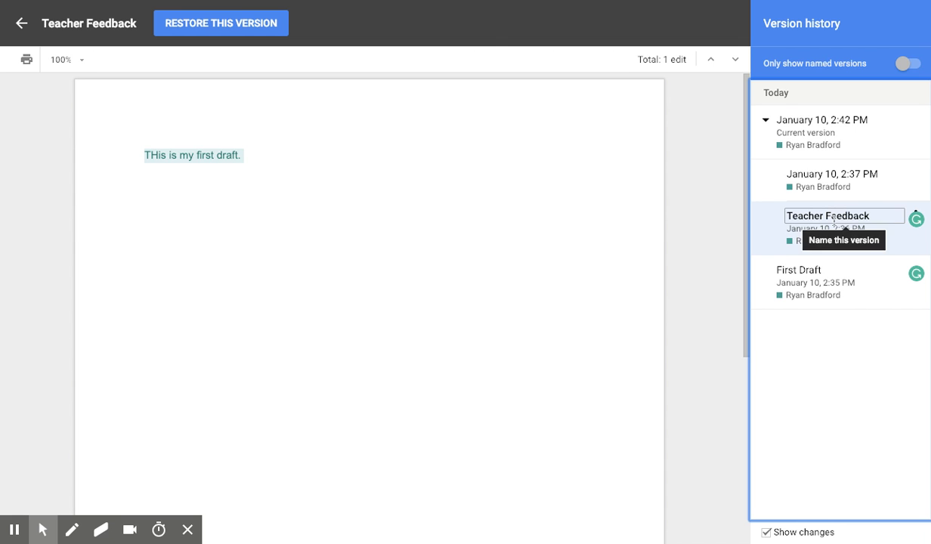
- Name the January 10, 2:37 PM version "Peer Feedback"
{"action": "left_click", "coordinate": [883, 183]}
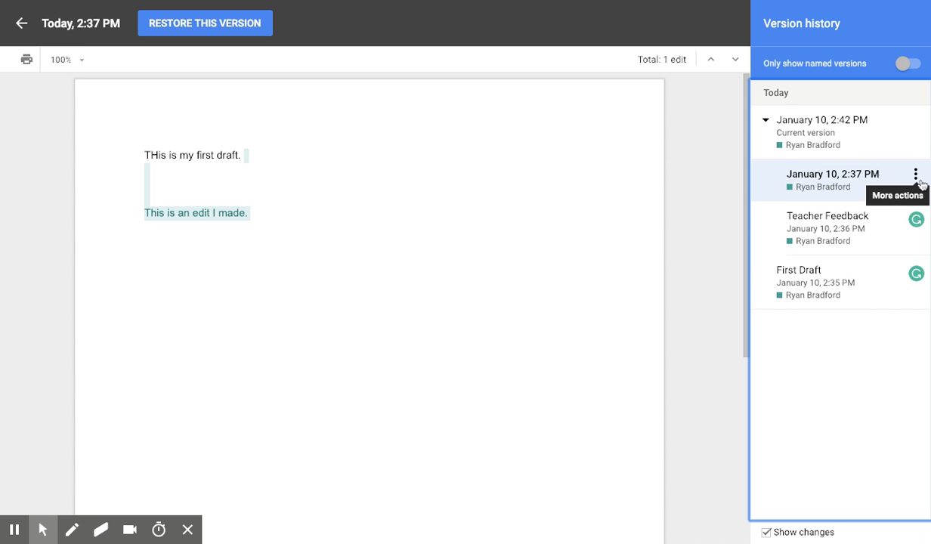
{"action": "left_click", "coordinate": [916, 174]}
{"action": "left_click", "coordinate": [892, 198]}
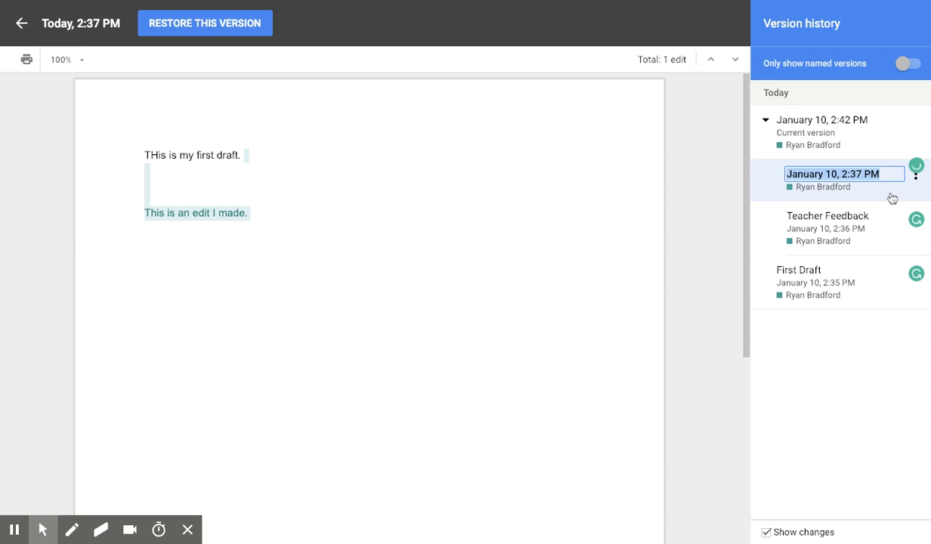
{"action": "key", "text": "BackSpace"}
{"action": "type", "text": "Pe"}
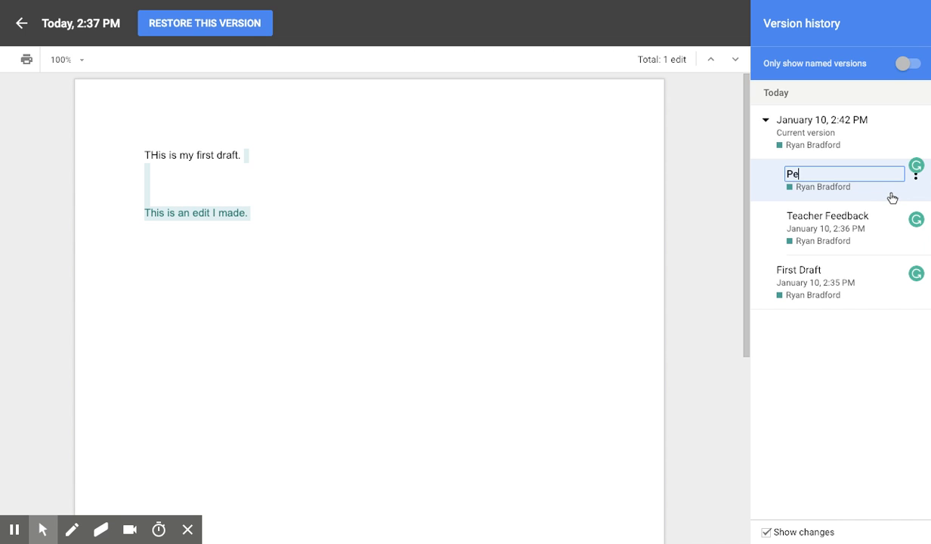
{"action": "type", "text": "er Feedback"}
{"action": "key", "text": "Return"}
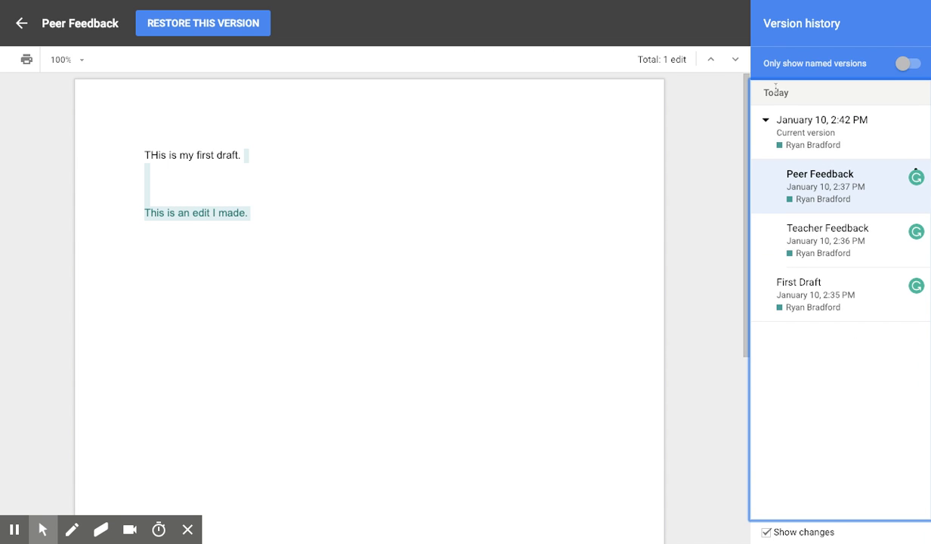
- Review the contents of the First Draft, Teacher Feedback and Peer Feedback versions in turn
{"action": "left_click", "coordinate": [888, 305]}
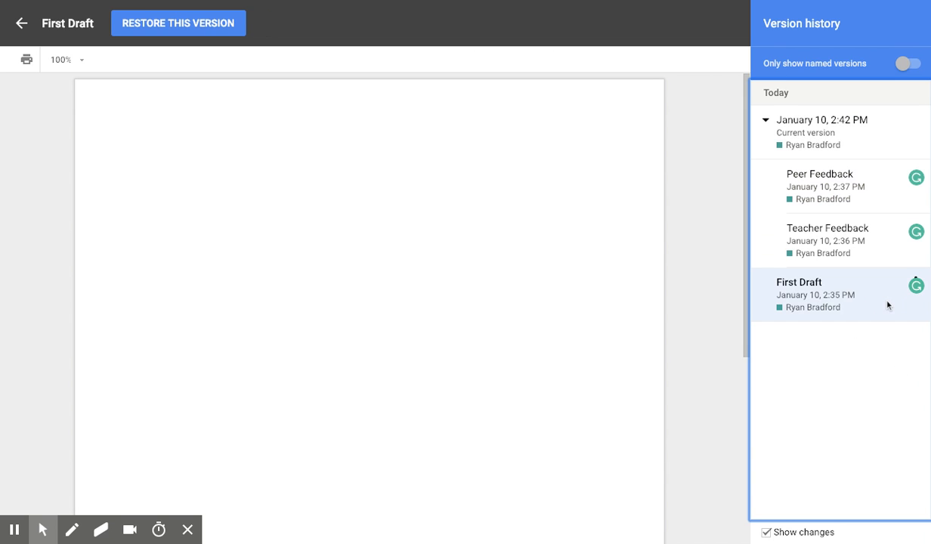
{"action": "left_click", "coordinate": [889, 247]}
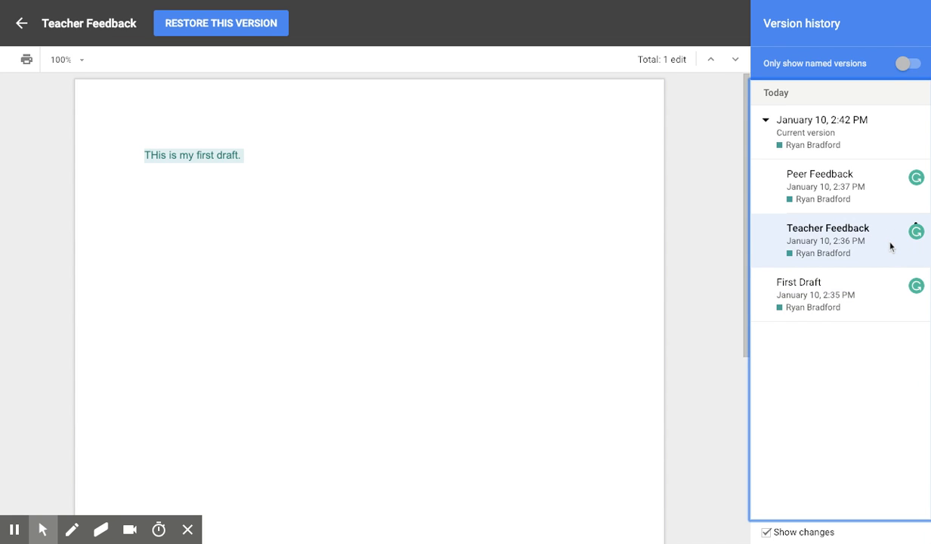
{"action": "left_click", "coordinate": [892, 203]}
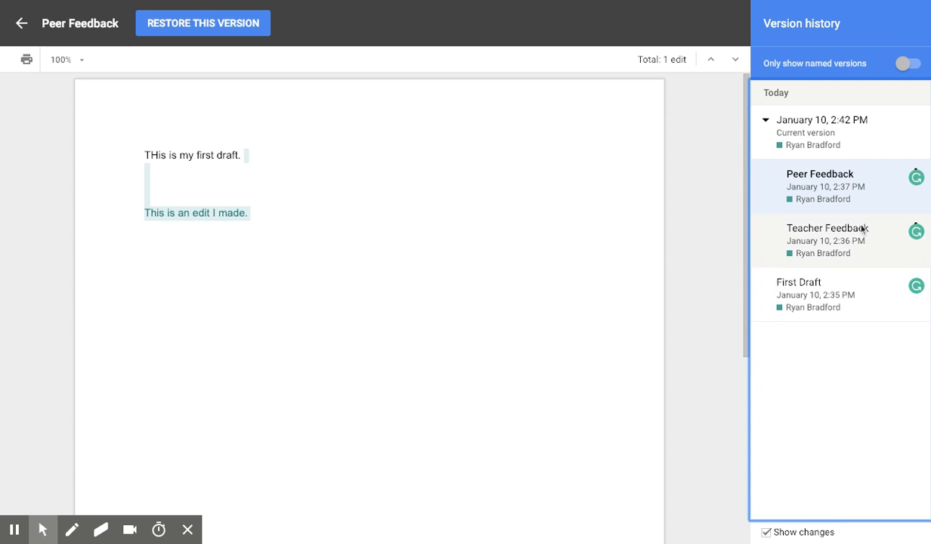
{"action": "left_click", "coordinate": [797, 174]}
{"action": "key", "text": "Escape"}
- Open the name of the current January 10, 2:42 PM version for editing
{"action": "left_click", "coordinate": [916, 120]}
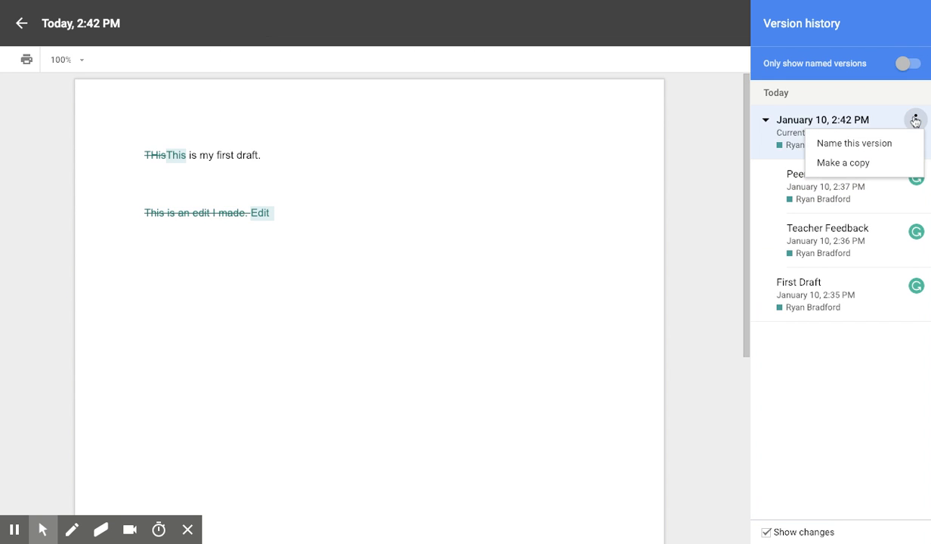
{"action": "left_click", "coordinate": [889, 145]}
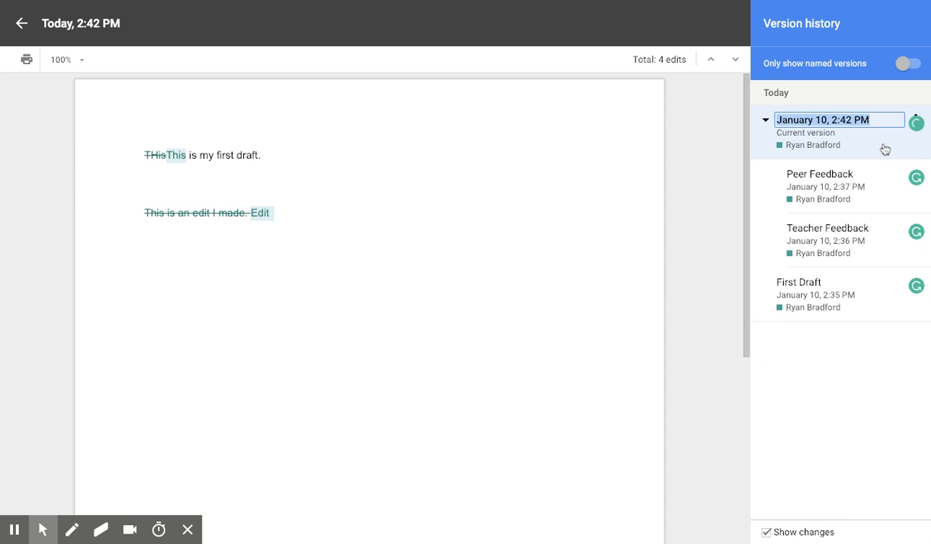